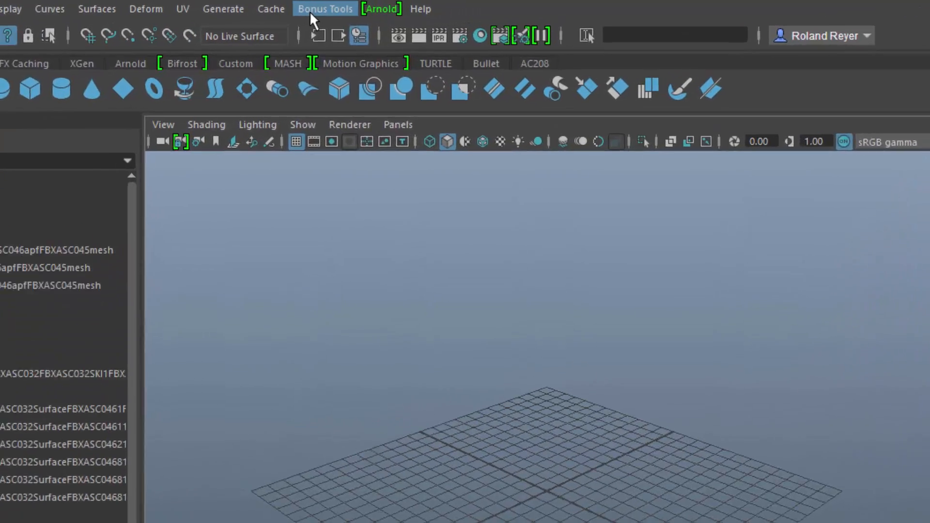
Load all the meshes and groups in the Outliner into Pattern Rename, with path names and namespaces hidden
{"action": "left_click", "coordinate": [415, 6]}
{"action": "mouse_move", "coordinate": [448, 75]}
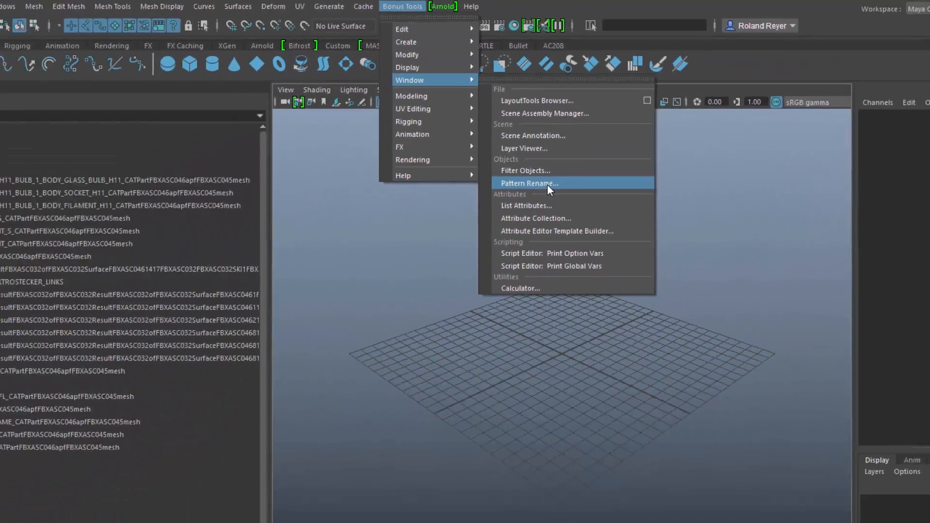
{"action": "left_click", "coordinate": [523, 268]}
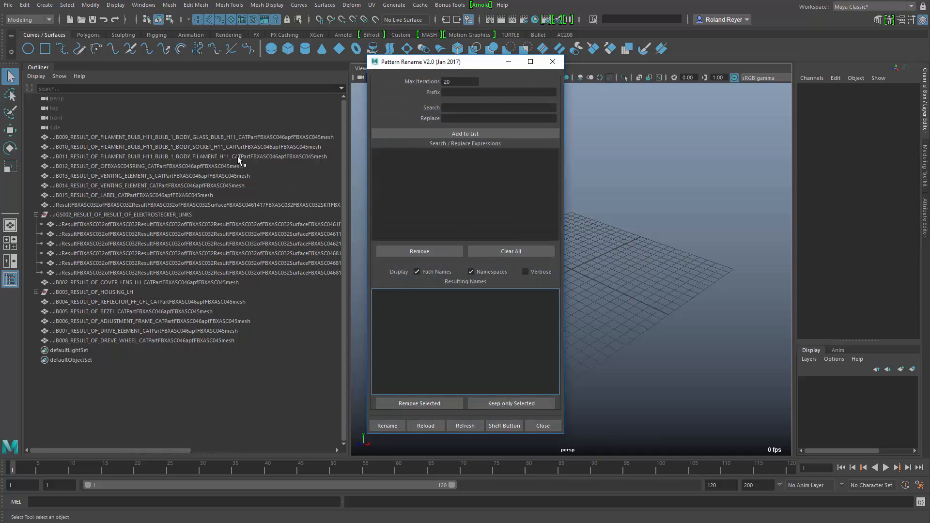
{"action": "left_click_drag", "start_coordinate": [125, 138], "coordinate": [174, 340]}
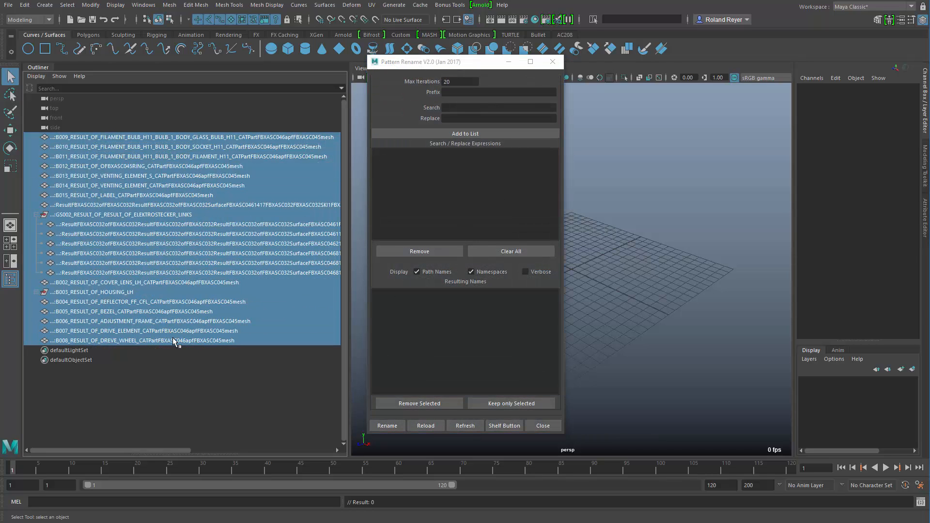
{"action": "left_click", "coordinate": [437, 427]}
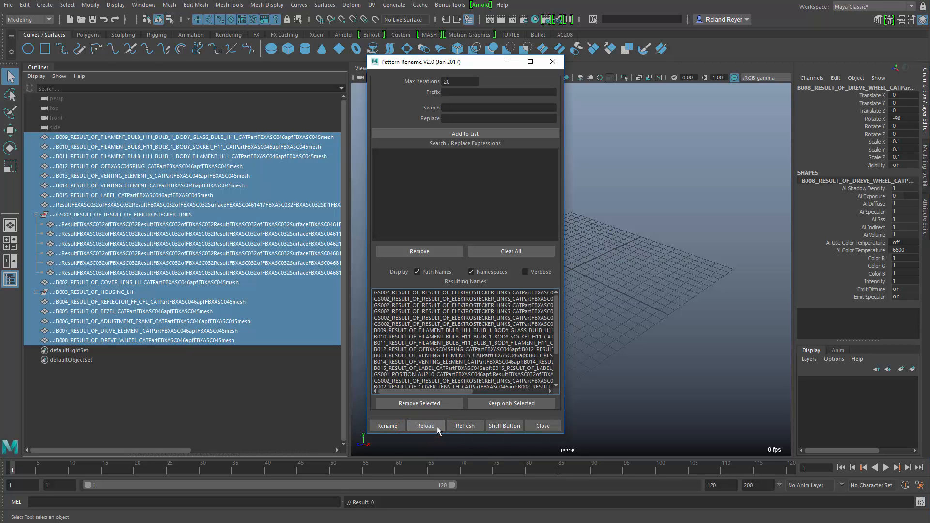
{"action": "left_click", "coordinate": [443, 272]}
{"action": "left_click", "coordinate": [471, 272]}
Add search expressions that strip FBXASC032, FBXASC046 and Resultof from the object names
{"action": "left_click", "coordinate": [467, 108]}
{"action": "type", "text": "FBXASC032"}
{"action": "key", "text": "Return"}
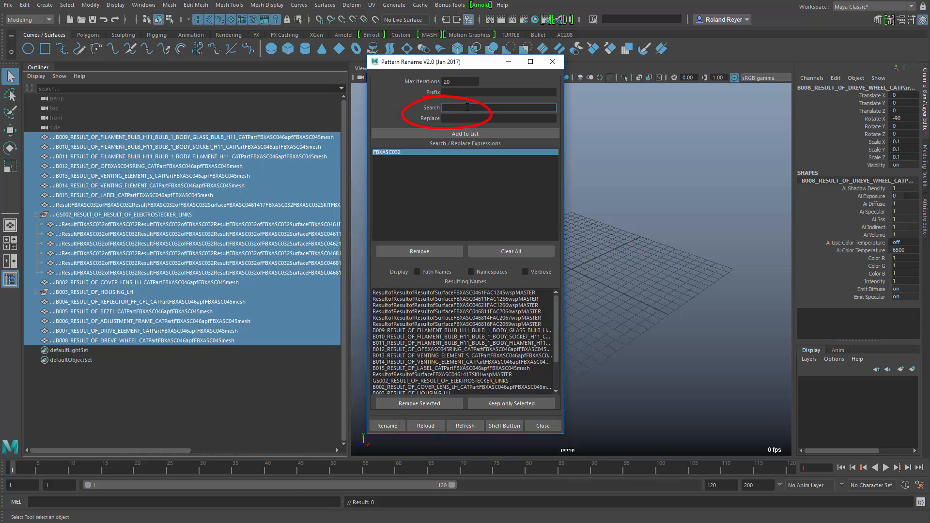
{"action": "type", "text": "FBXASC046"}
{"action": "key", "text": "Return"}
{"action": "type", "text": "Resultof"}
{"action": "key", "text": "Return"}
Add expressions replacing Surface with Surf_ and FAC with _, and enter wspMASTER, RESULT_OF_, BULB_ and CATPart for removal
{"action": "type", "text": "wspMASTER"}
{"action": "key", "text": "Return"}
{"action": "type", "text": "RESULT_OF_"}
{"action": "key", "text": "Return"}
{"action": "type", "text": "BULB_"}
{"action": "key", "text": "Return"}
{"action": "type", "text": "CATPart"}
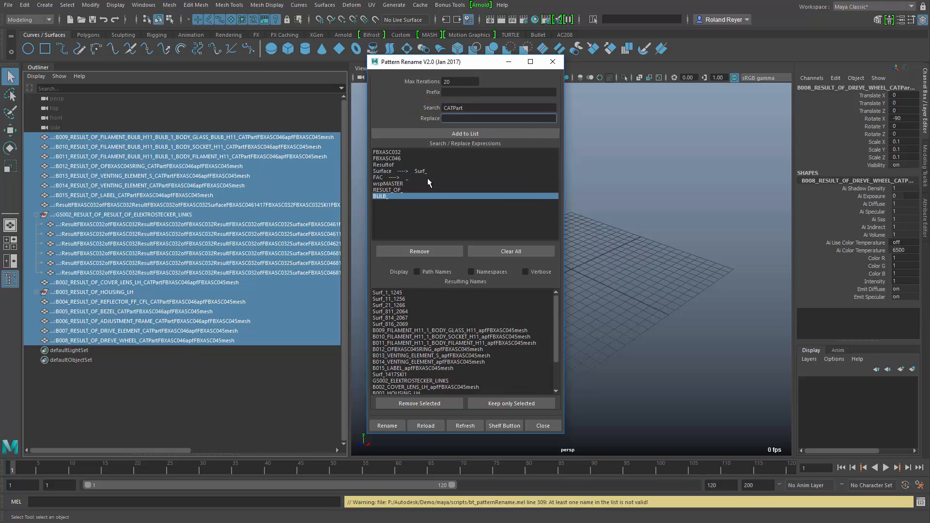
Include apf and FBXASC045 among the removed patterns and apply the renaming to all listed objects
{"action": "mouse_move", "coordinate": [557, 322]}
{"action": "left_mouse_down"}
{"action": "mouse_move", "coordinate": [554, 350]}
{"action": "mouse_move", "coordinate": [556, 311]}
{"action": "left_mouse_up"}
{"action": "left_click", "coordinate": [387, 426]}
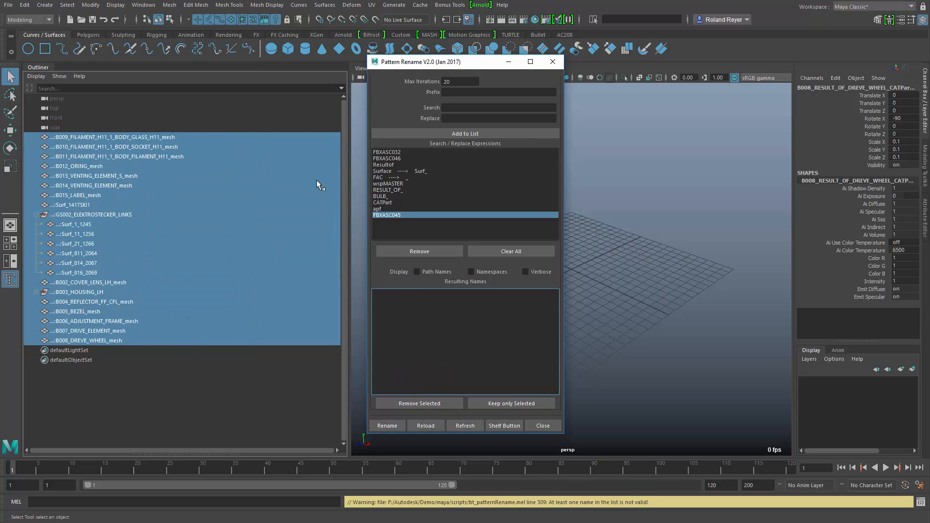
{"action": "left_click", "coordinate": [353, 196]}
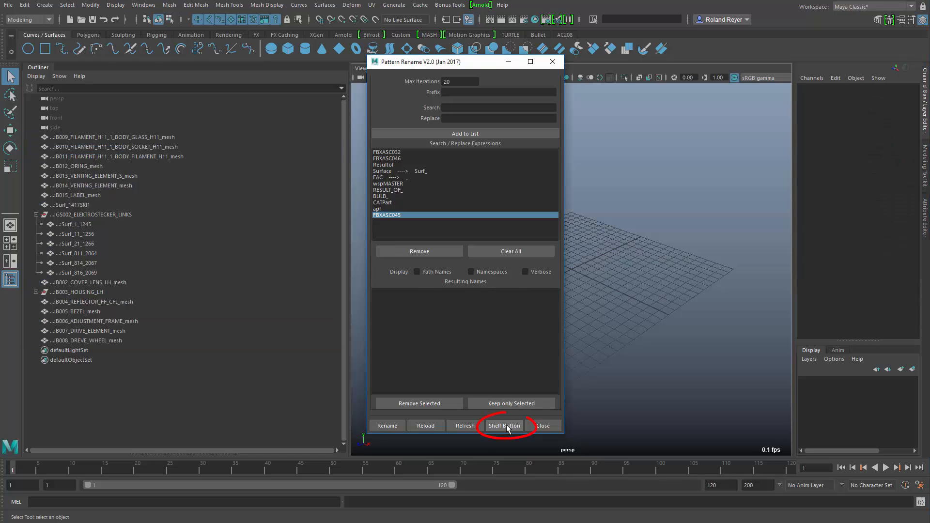
Save the rename expressions as a shelf button whose help text begins with "FBX rename"
{"action": "left_click", "coordinate": [506, 427]}
{"action": "mouse_move", "coordinate": [597, 299]}
{"action": "left_mouse_down"}
{"action": "mouse_move", "coordinate": [571, 125]}
{"action": "mouse_move", "coordinate": [648, 65]}
{"action": "mouse_move", "coordinate": [657, 68]}
{"action": "left_mouse_up"}
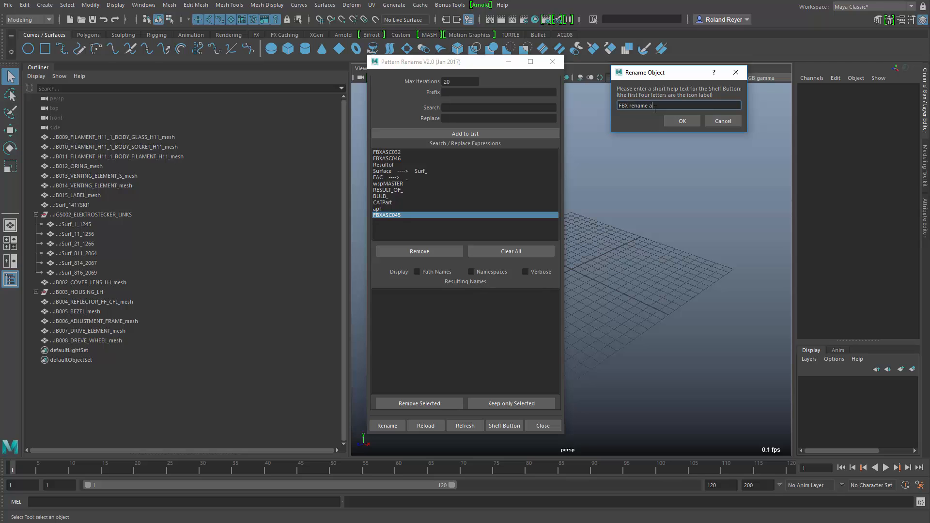
{"action": "key", "text": "Return"}
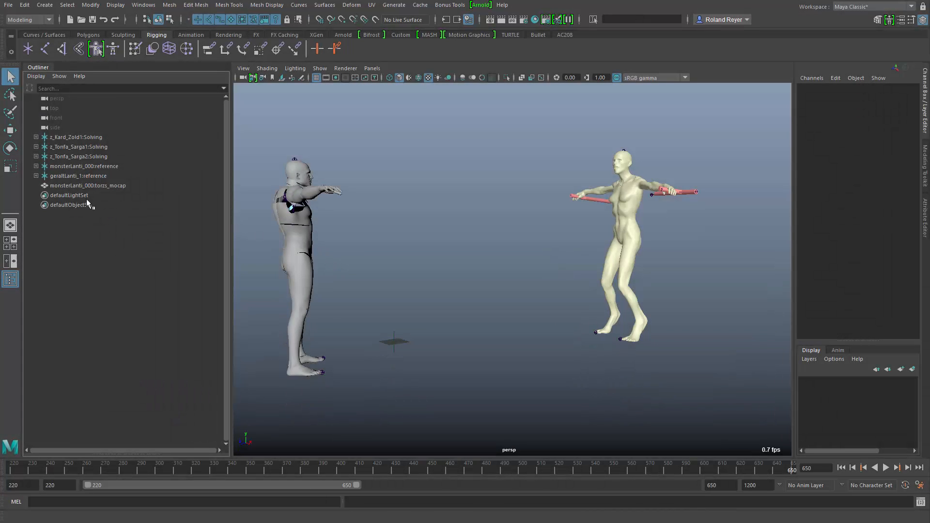
Expand the whole geraltLanti_1:reference hierarchy in the Outliner and turn off the namespace display
{"action": "left_click", "coordinate": [35, 176], "text": "shift"}
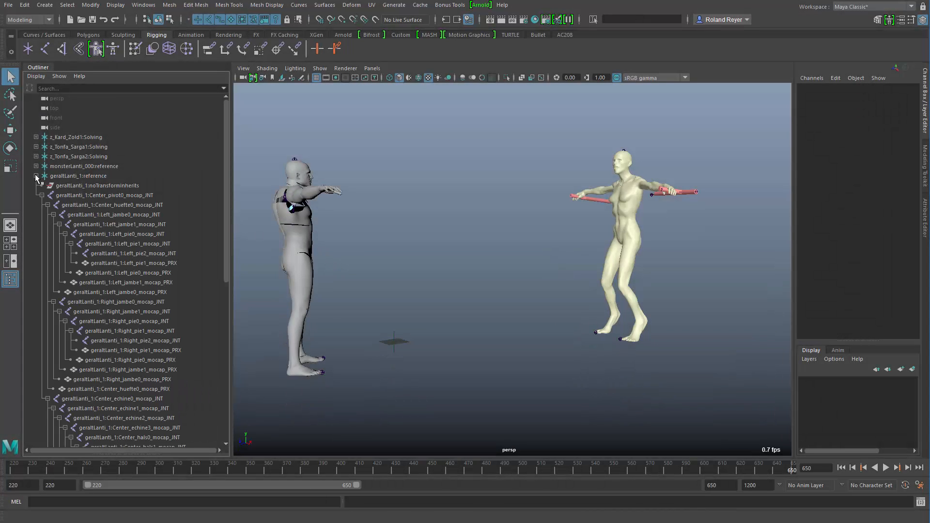
{"action": "left_click", "coordinate": [34, 77]}
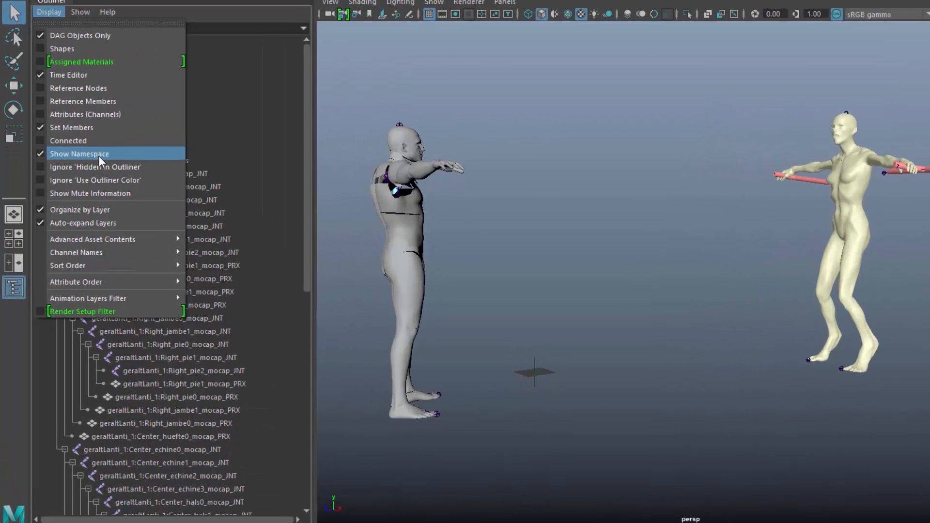
{"action": "left_click", "coordinate": [74, 172]}
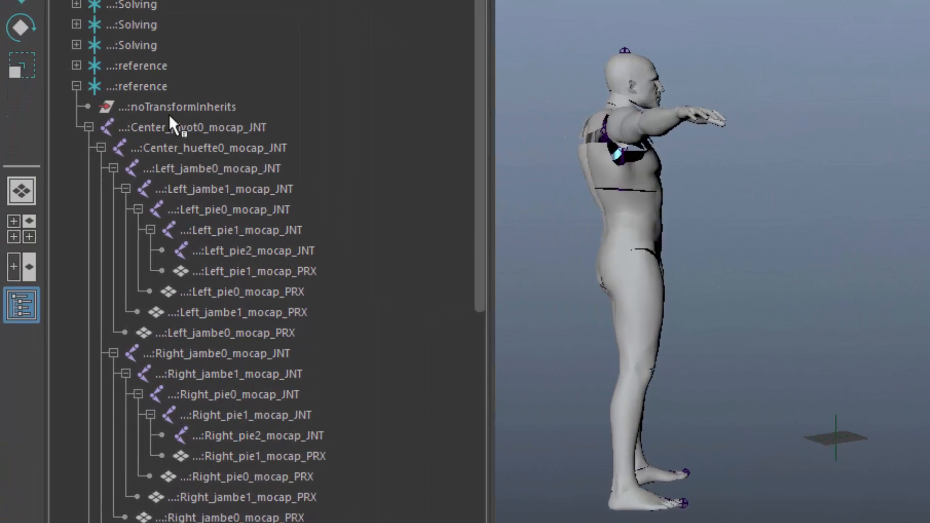
Select the expanded reference node together with its entire hierarchy of joints and proxy meshes
{"action": "left_click", "coordinate": [204, 126]}
{"action": "left_click", "coordinate": [224, 148]}
{"action": "left_click", "coordinate": [234, 168]}
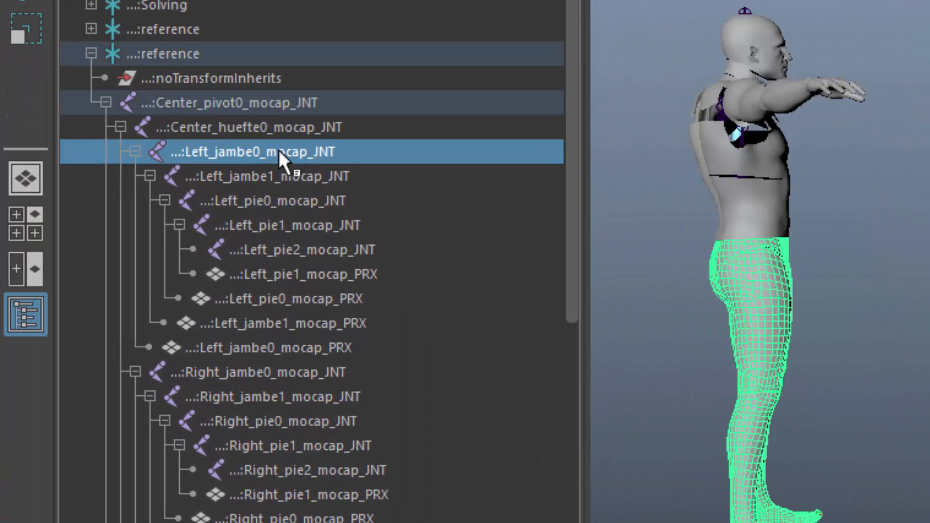
{"action": "left_click", "coordinate": [167, 54]}
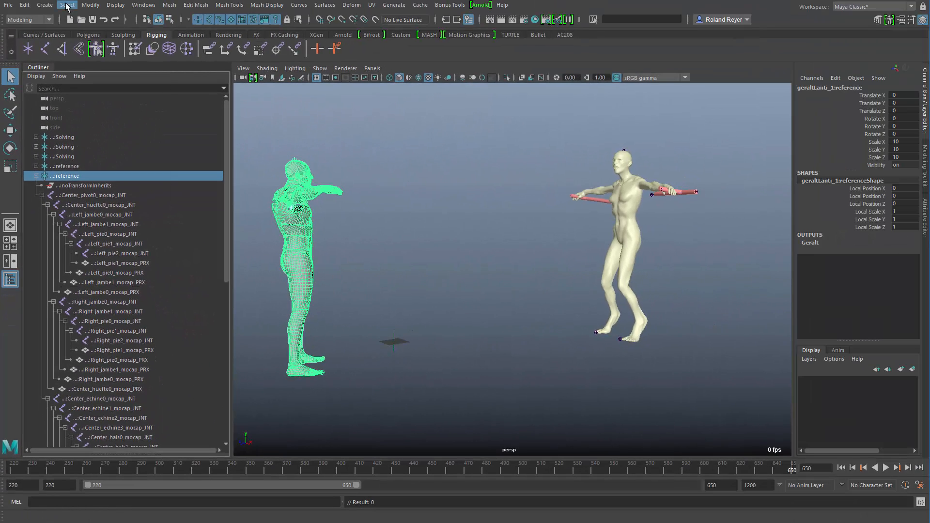
{"action": "left_click", "coordinate": [67, 5]}
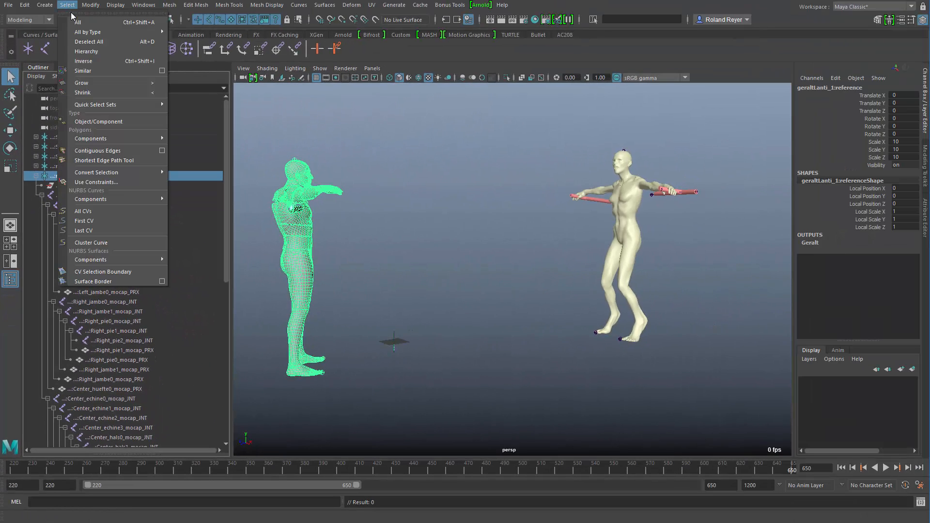
{"action": "left_click", "coordinate": [92, 51]}
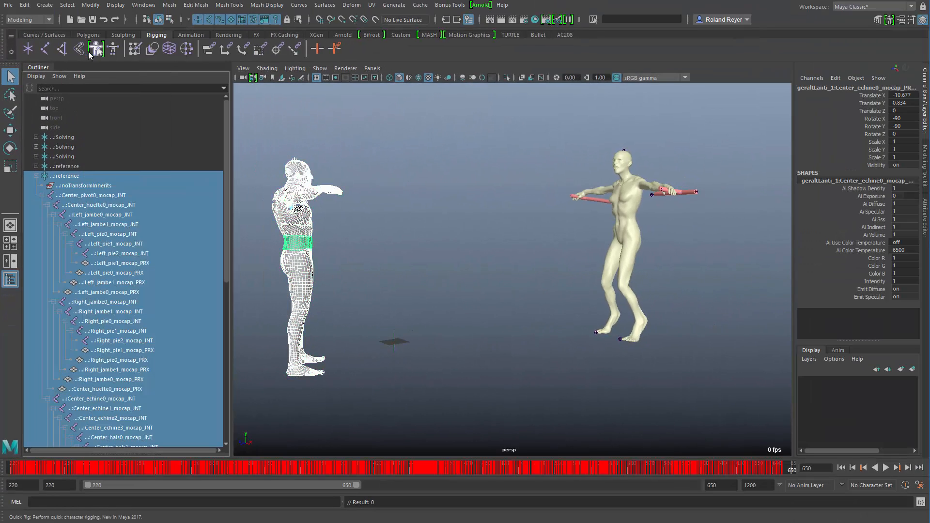
Open Pattern Rename for the selected hierarchy, hide path names and namespaces, and enlarge the window
{"action": "left_click", "coordinate": [450, 5]}
{"action": "mouse_move", "coordinate": [485, 62]}
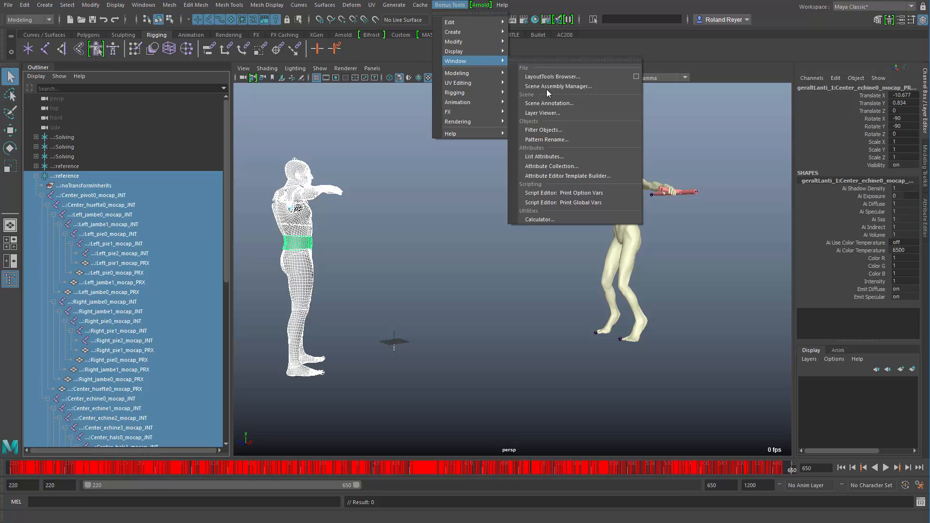
{"action": "left_click", "coordinate": [543, 141]}
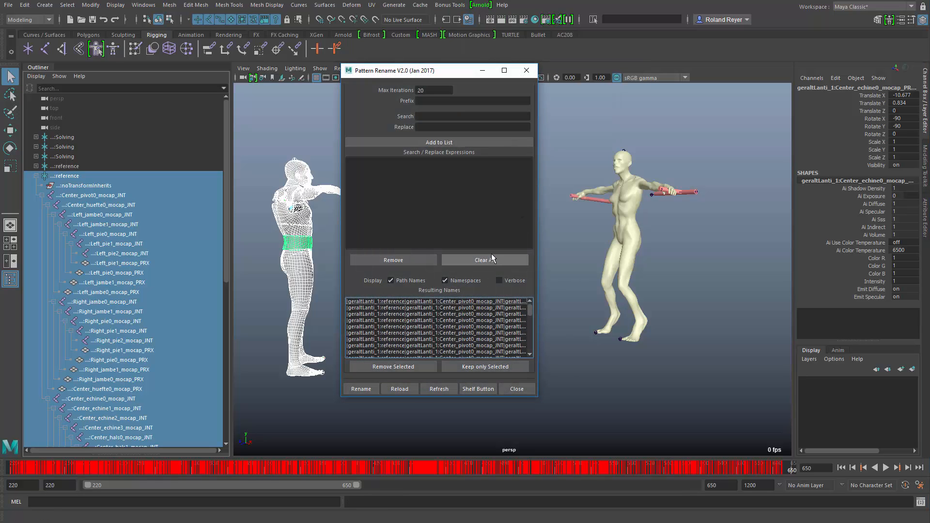
{"action": "left_click", "coordinate": [409, 280]}
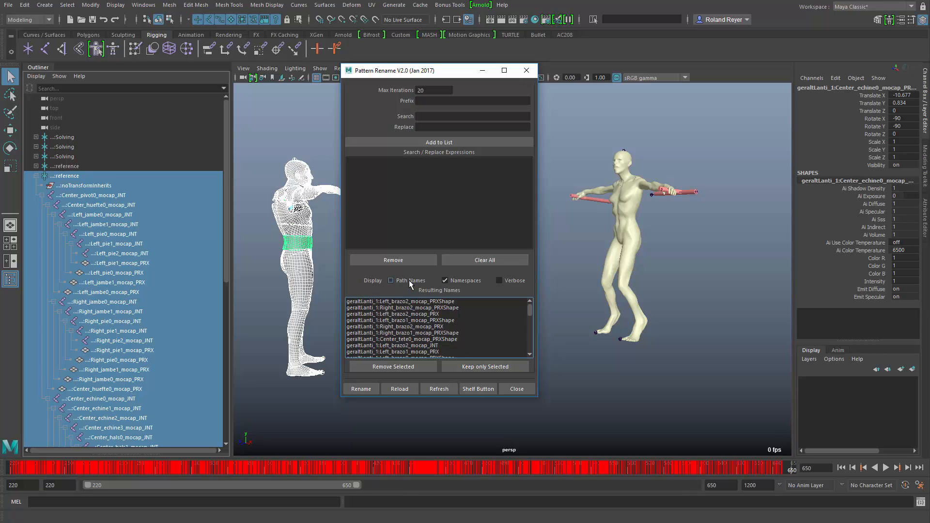
{"action": "left_click", "coordinate": [459, 282]}
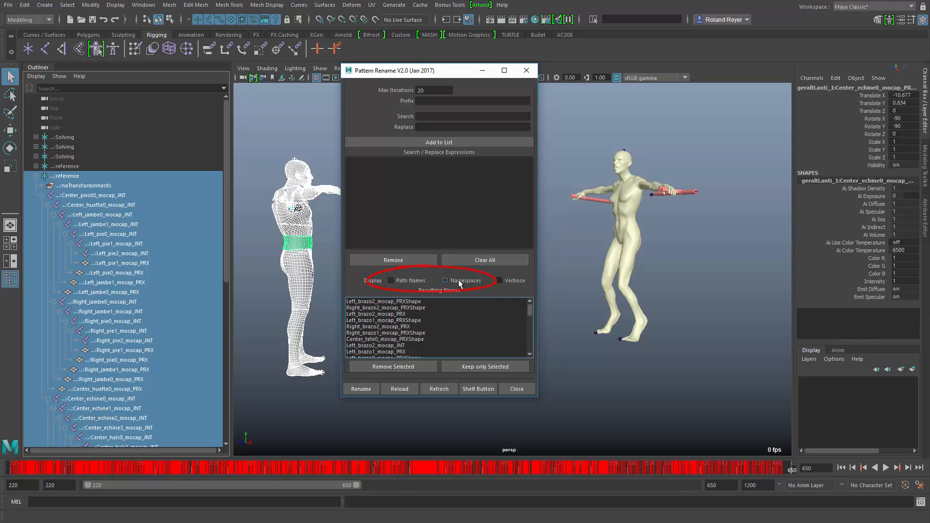
{"action": "left_click_drag", "start_coordinate": [449, 400], "coordinate": [446, 458]}
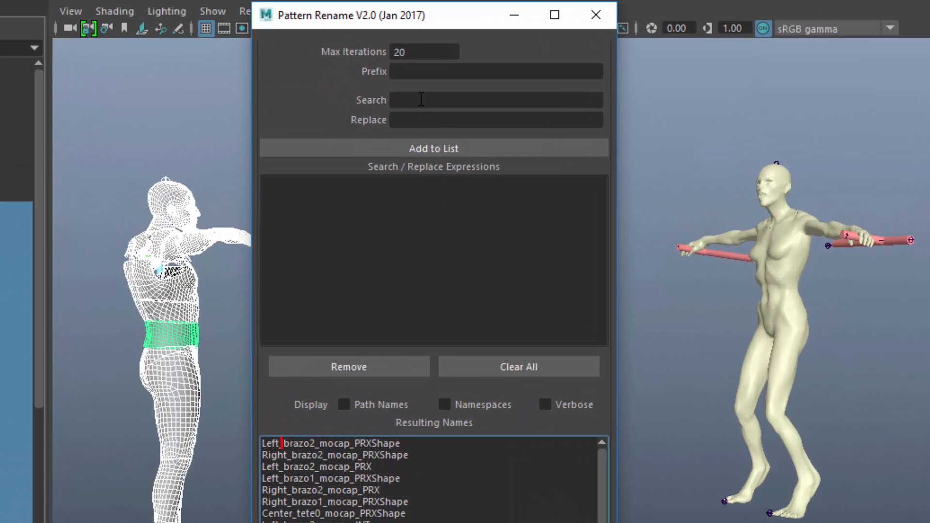
Add expressions replacing brazo with arm_ and tete with head_
{"action": "left_click", "coordinate": [421, 99]}
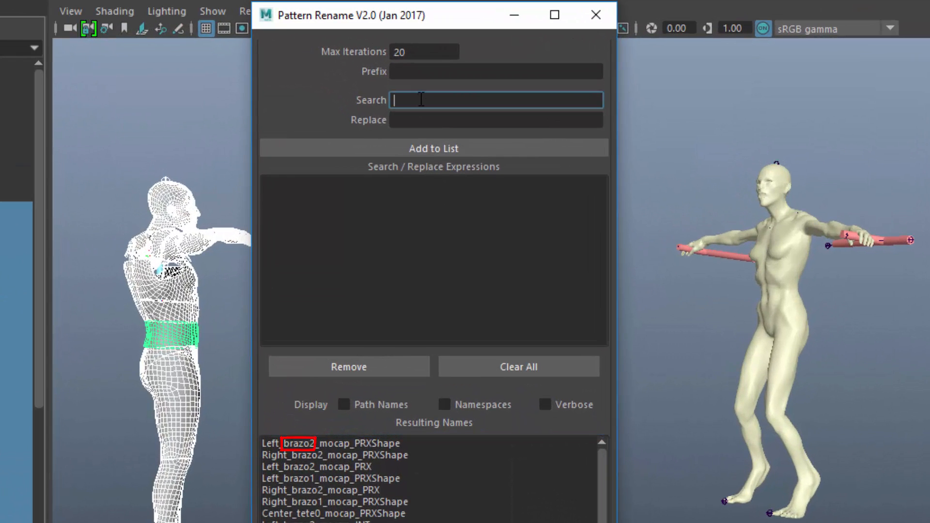
{"action": "type", "text": "brazo"}
{"action": "key", "text": "Tab"}
{"action": "type", "text": "arm_"}
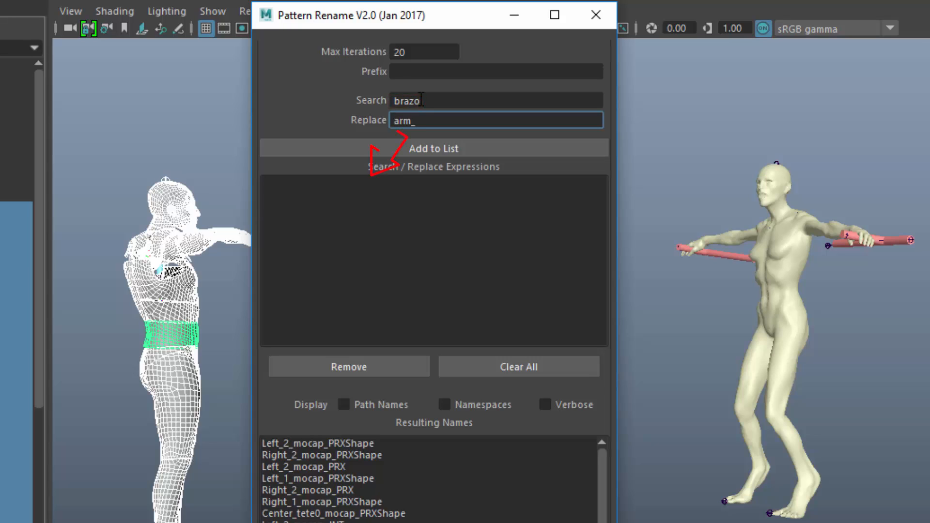
{"action": "key", "text": "Return"}
{"action": "type", "text": "tete"}
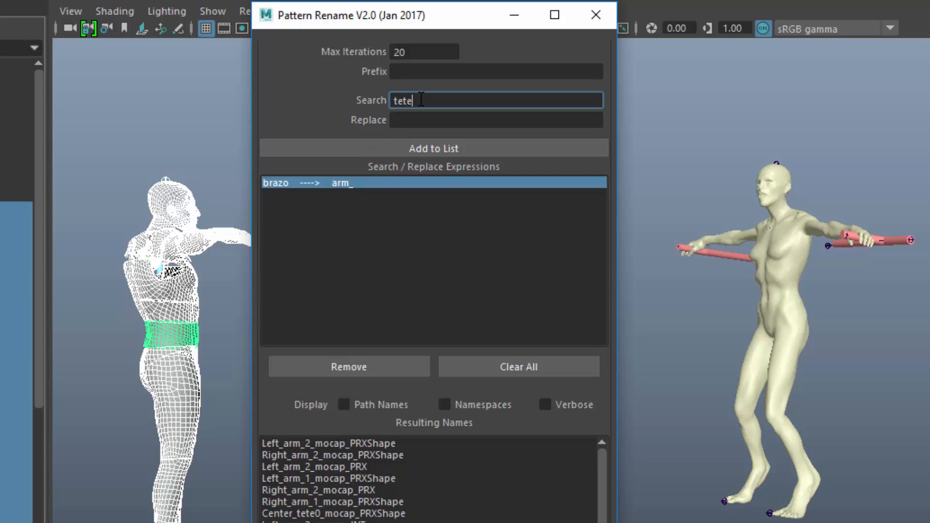
{"action": "key", "text": "Tab"}
{"action": "type", "text": "head_"}
{"action": "key", "text": "Return"}
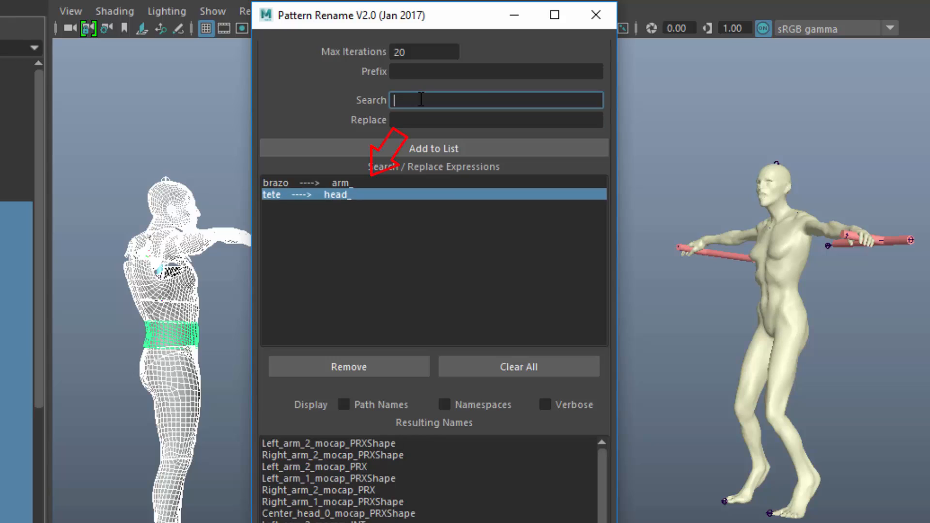
Add expressions replacing hals with neck_ and pie with foot_
{"action": "type", "text": "hals"}
{"action": "key", "text": "Tab"}
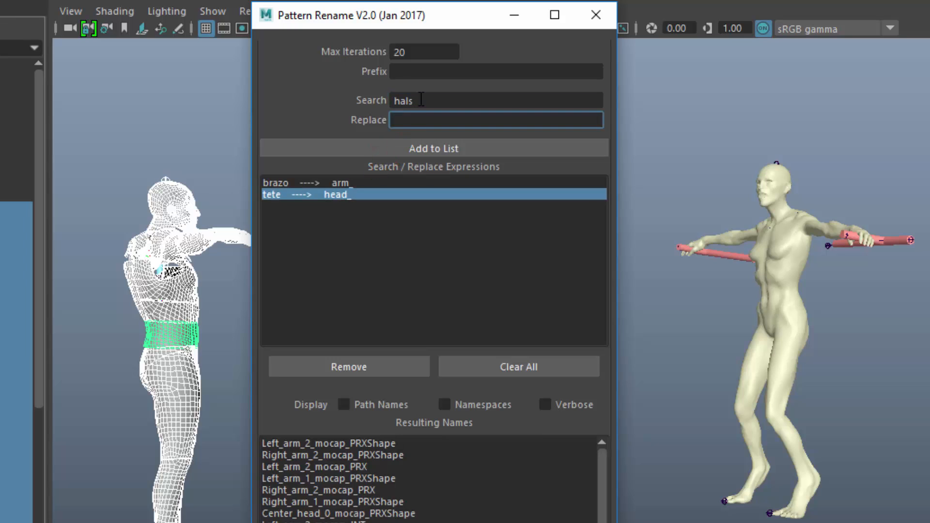
{"action": "type", "text": "nech"}
{"action": "type", "text": "k_"}
{"action": "key", "text": "Return"}
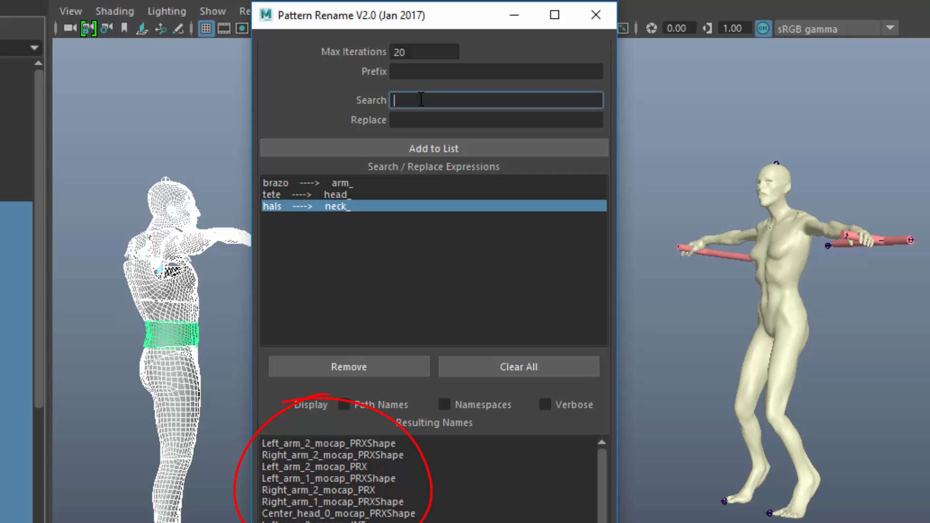
{"action": "type", "text": "pie"}
{"action": "key", "text": "Tab"}
{"action": "type", "text": "foot_"}
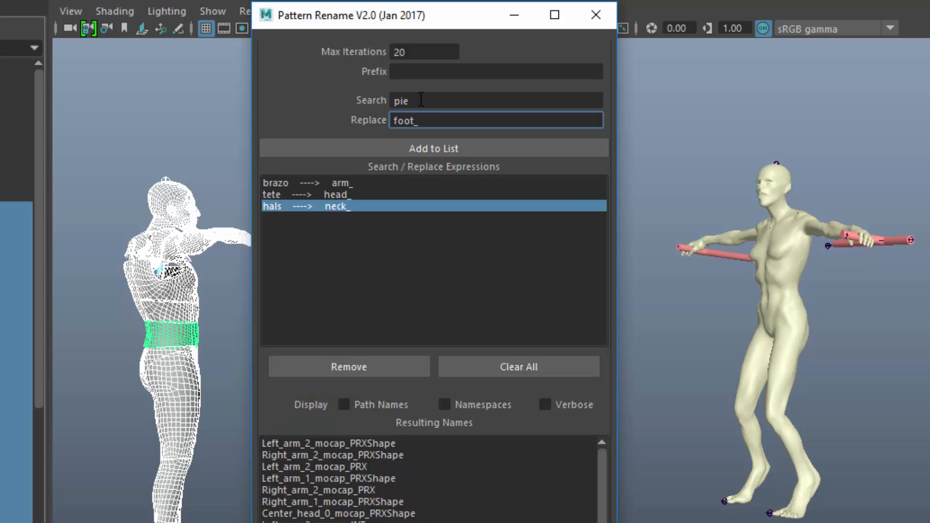
{"action": "key", "text": "Return"}
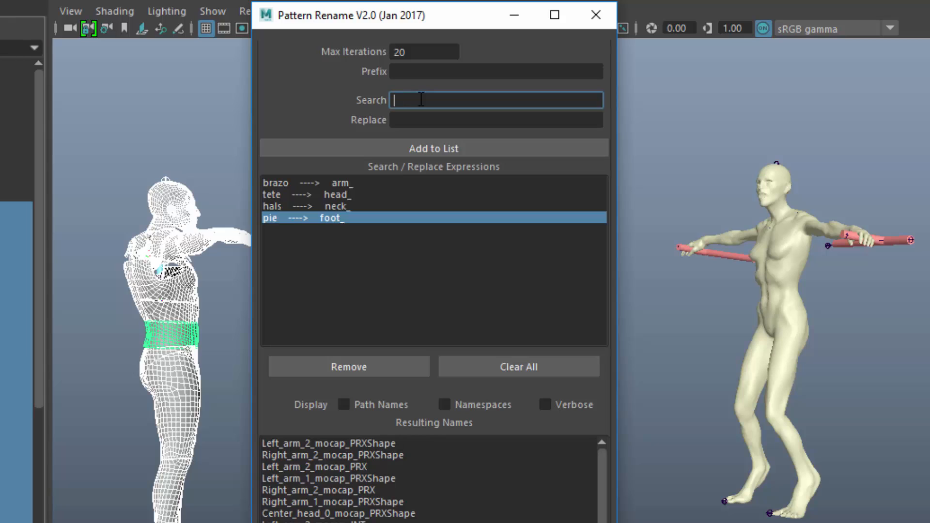
Add an expression replacing hufte with hip_
{"action": "type", "text": "hufte"}
{"action": "key", "text": "Tab"}
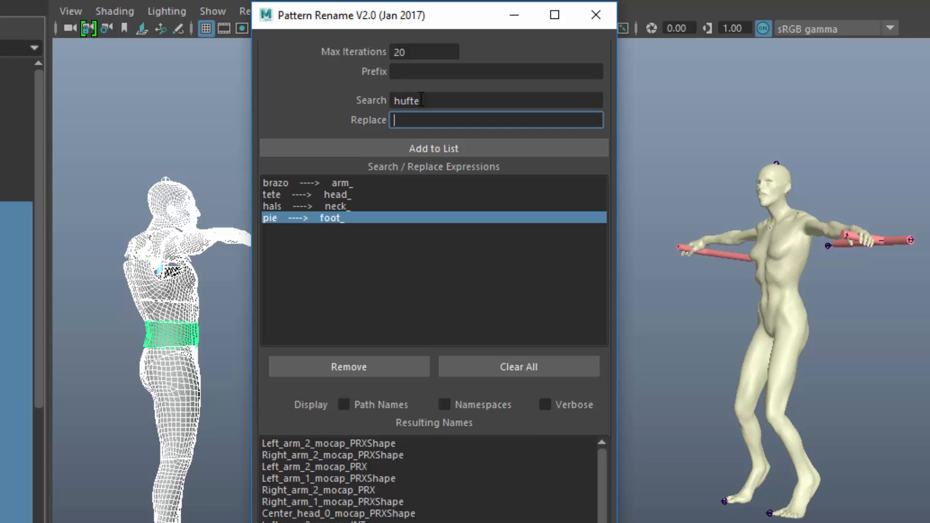
{"action": "type", "text": "hip_"}
{"action": "key", "text": "Return"}
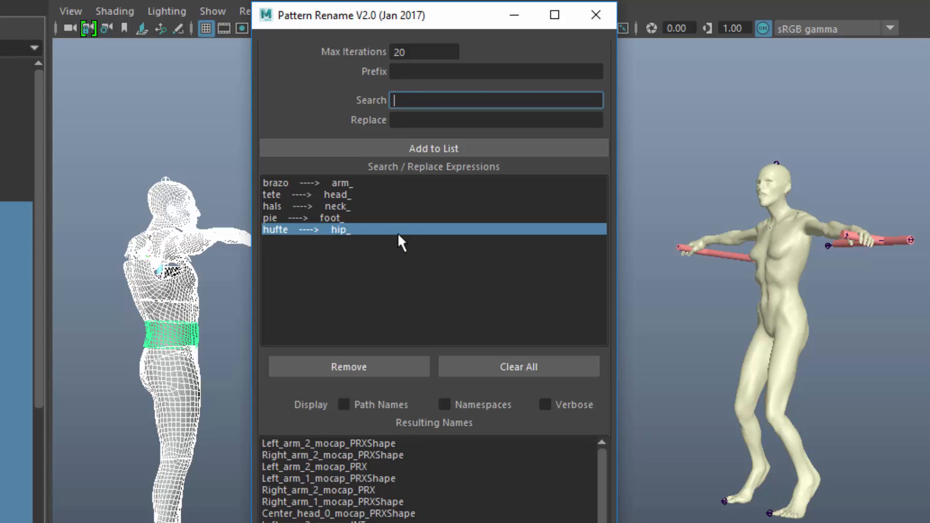
Add an expression replacing huefte with hip and remove the misspelled hufte expression
{"action": "left_click", "coordinate": [311, 231]}
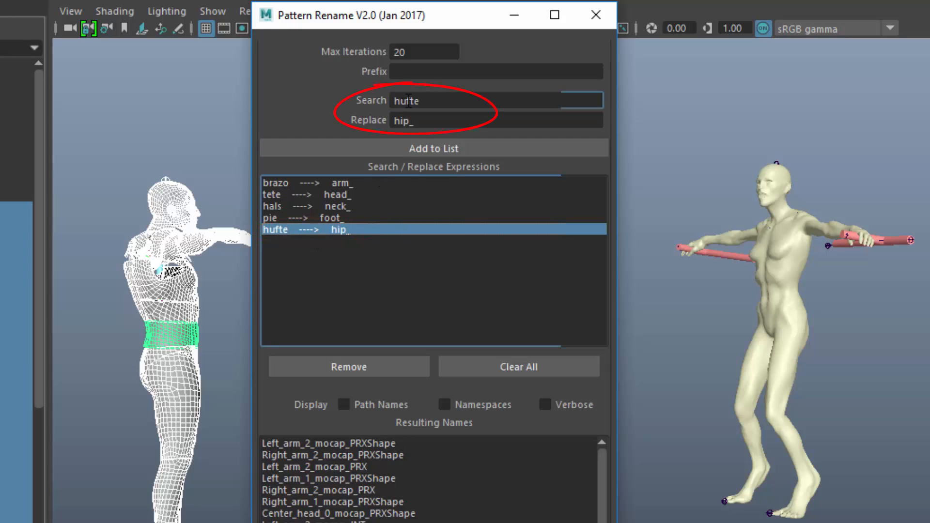
{"action": "type", "text": "e"}
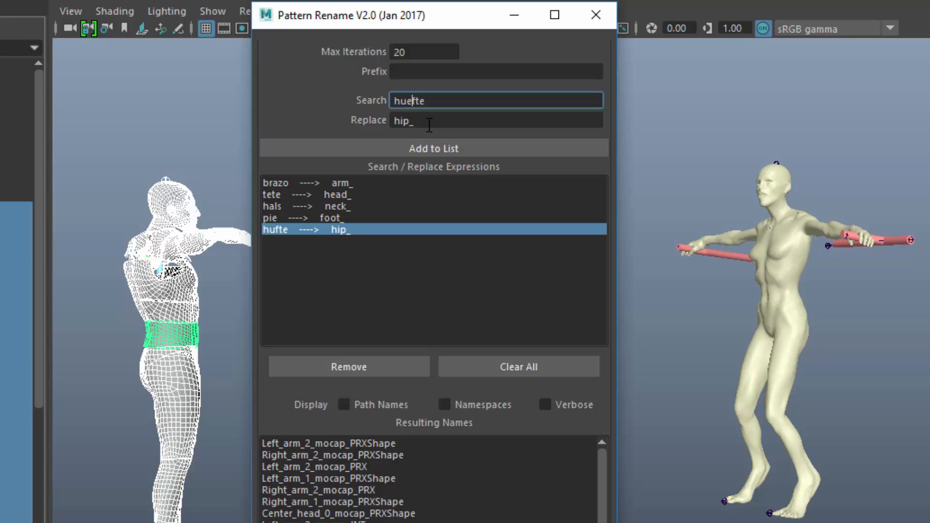
{"action": "left_click", "coordinate": [429, 121]}
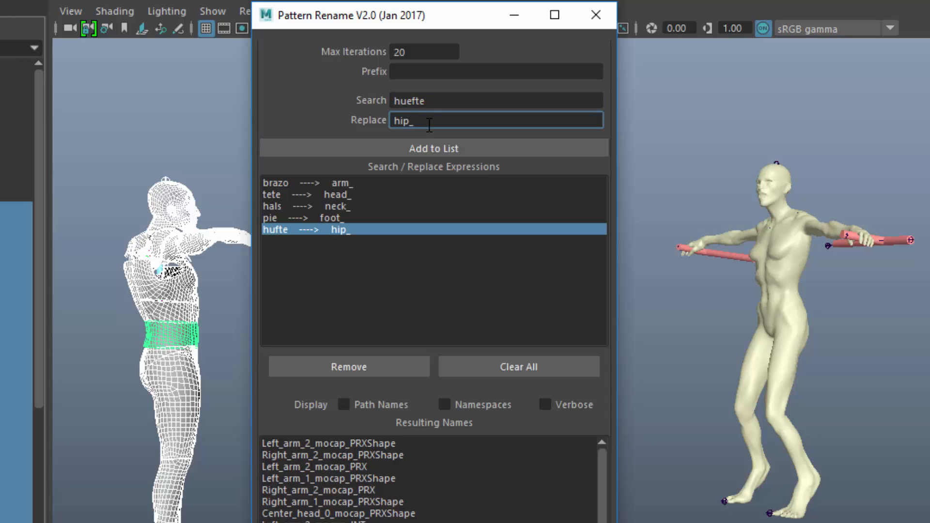
{"action": "key", "text": "Return"}
{"action": "left_click", "coordinate": [304, 228]}
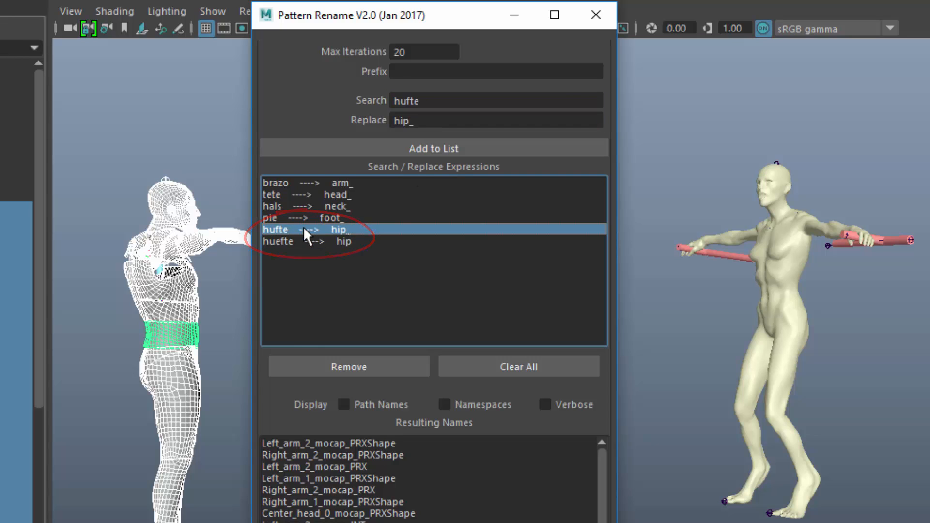
{"action": "left_click", "coordinate": [362, 369]}
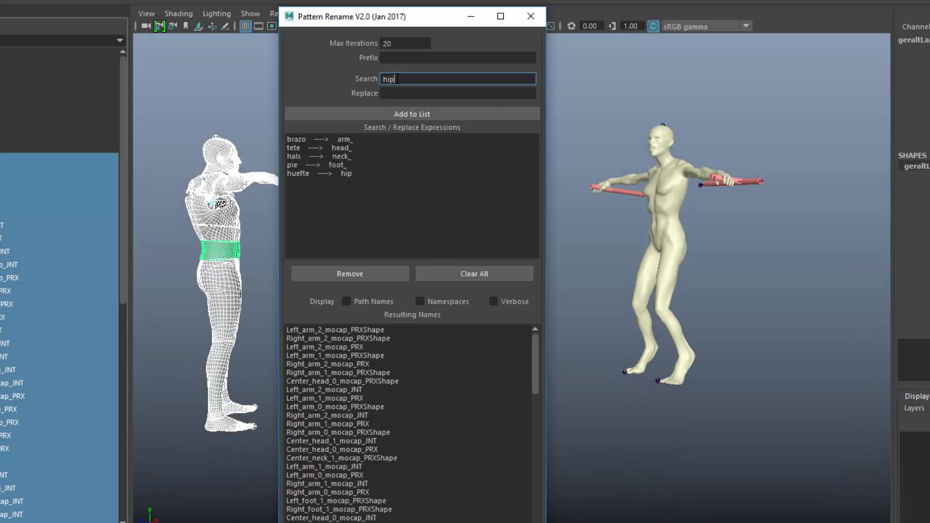
Try an additional expression replacing hip with hip_, and remove it from the list
{"action": "key", "text": "Tab"}
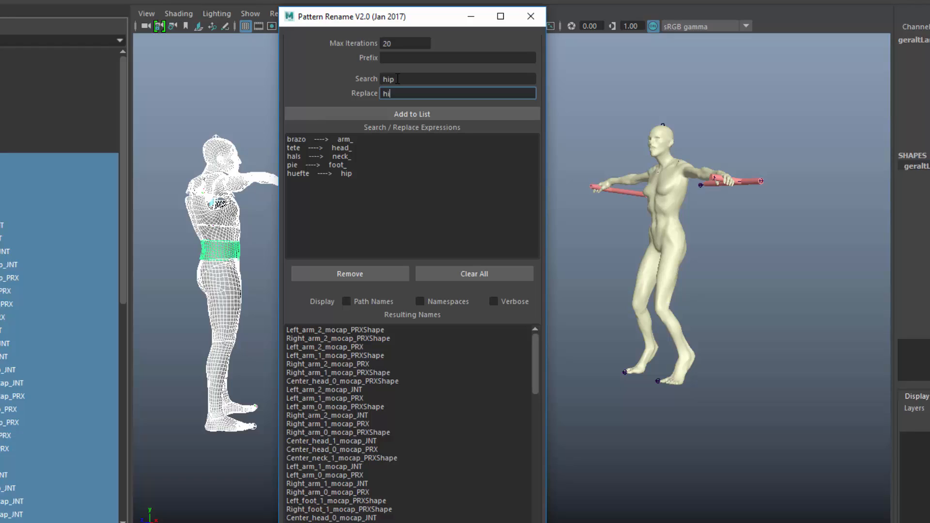
{"action": "key", "text": "Return"}
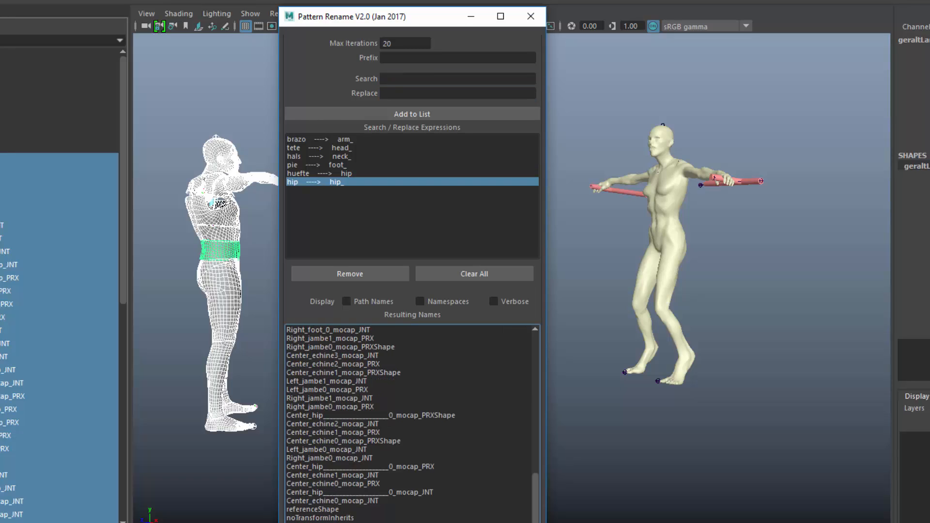
{"action": "left_click", "coordinate": [342, 417]}
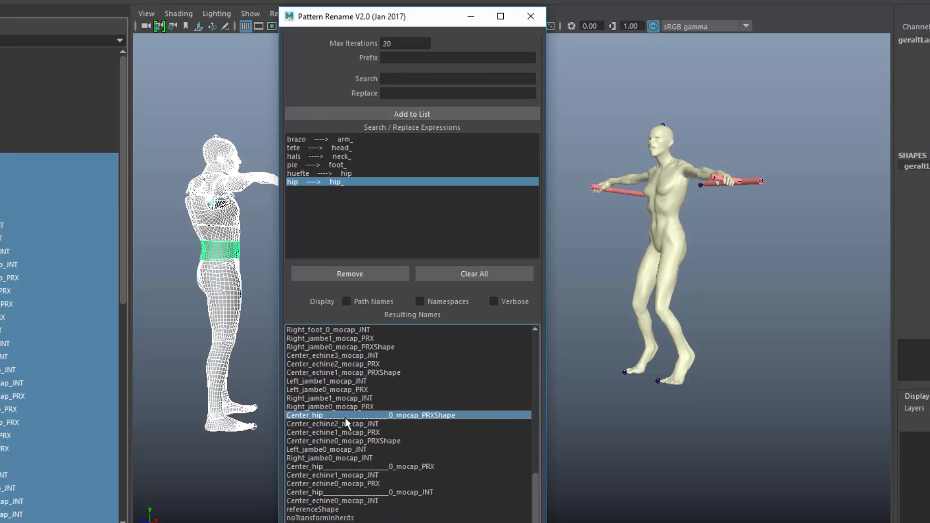
{"action": "left_click", "coordinate": [386, 467]}
{"action": "double_click", "coordinate": [398, 43]}
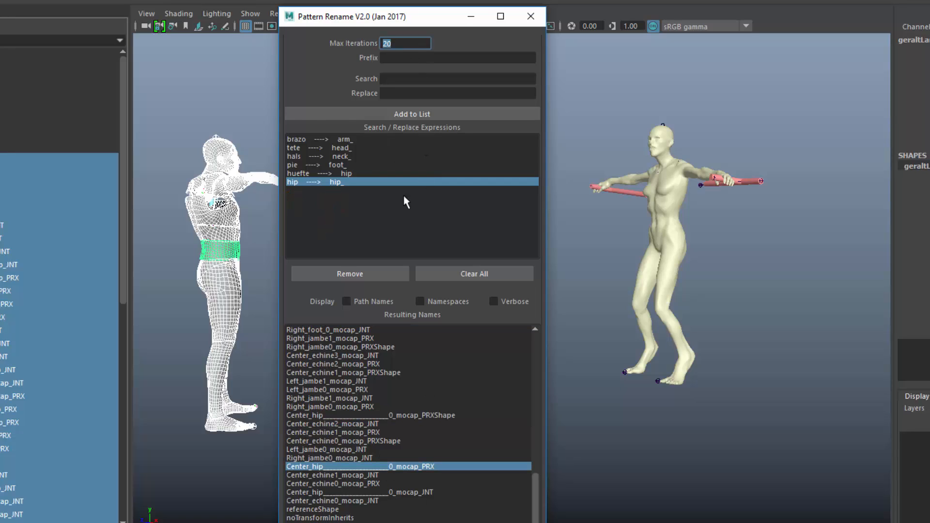
{"action": "left_click", "coordinate": [319, 184]}
{"action": "left_click", "coordinate": [353, 278]}
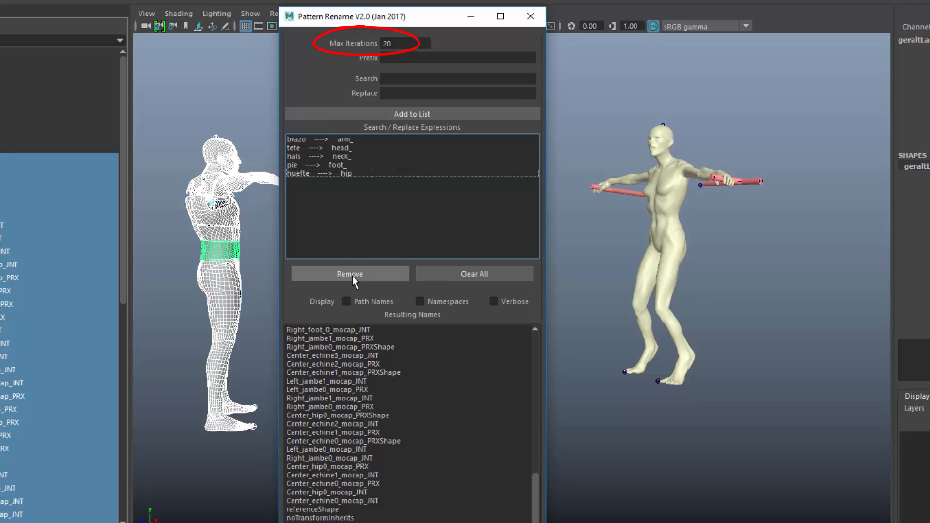
Change the replacement text of the huefte expression to hip_
{"action": "left_click", "coordinate": [359, 173]}
{"action": "left_click", "coordinate": [398, 94]}
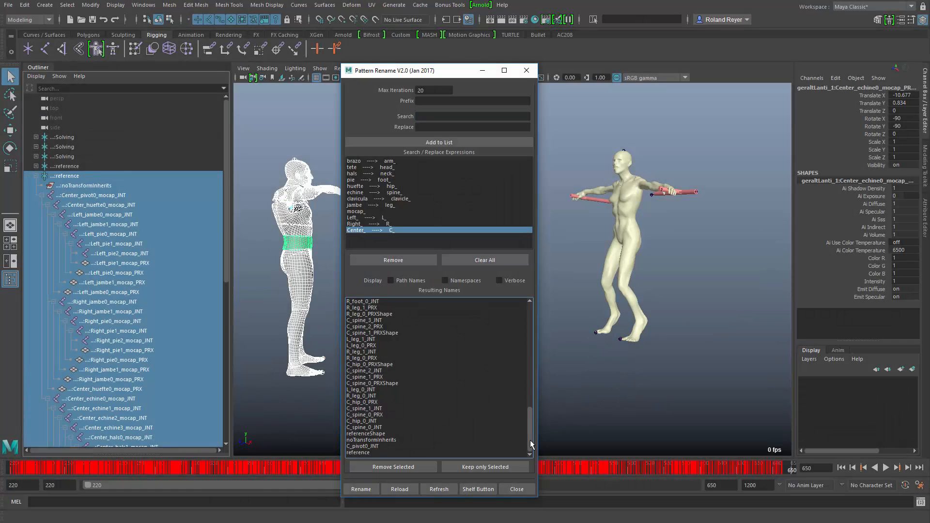
Exclude reference, noTransformInherits and referenceShape from the resulting names and rename the remaining objects
{"action": "mouse_move", "coordinate": [530, 440]}
{"action": "left_mouse_down"}
{"action": "mouse_move", "coordinate": [534, 398]}
{"action": "mouse_move", "coordinate": [539, 434]}
{"action": "left_mouse_up"}
{"action": "left_click", "coordinate": [358, 452]}
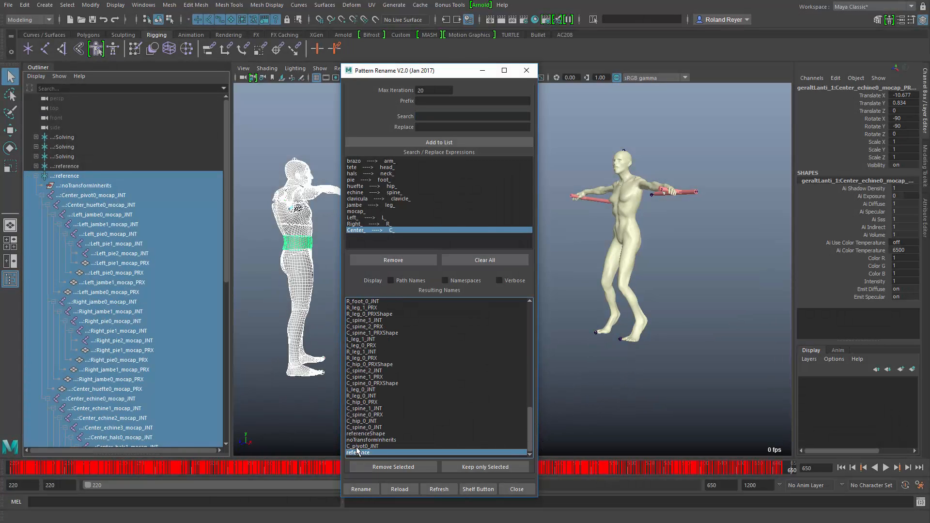
{"action": "left_click", "coordinate": [361, 440], "text": "ctrl"}
{"action": "left_click", "coordinate": [362, 434], "text": "ctrl"}
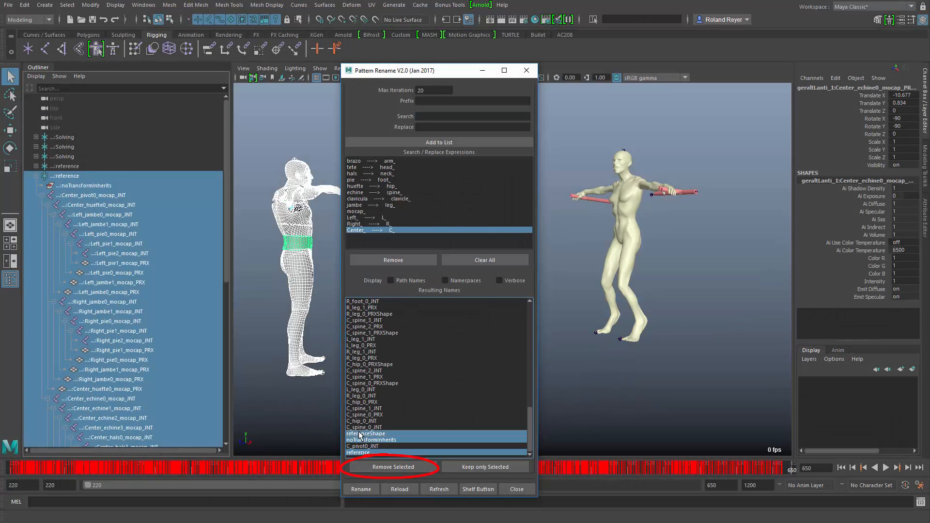
{"action": "left_click", "coordinate": [393, 467]}
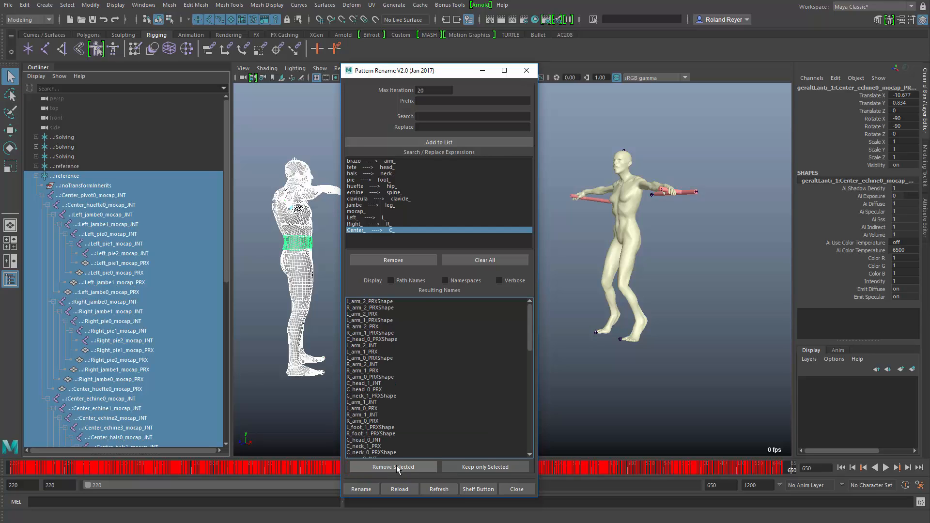
{"action": "left_click", "coordinate": [363, 489]}
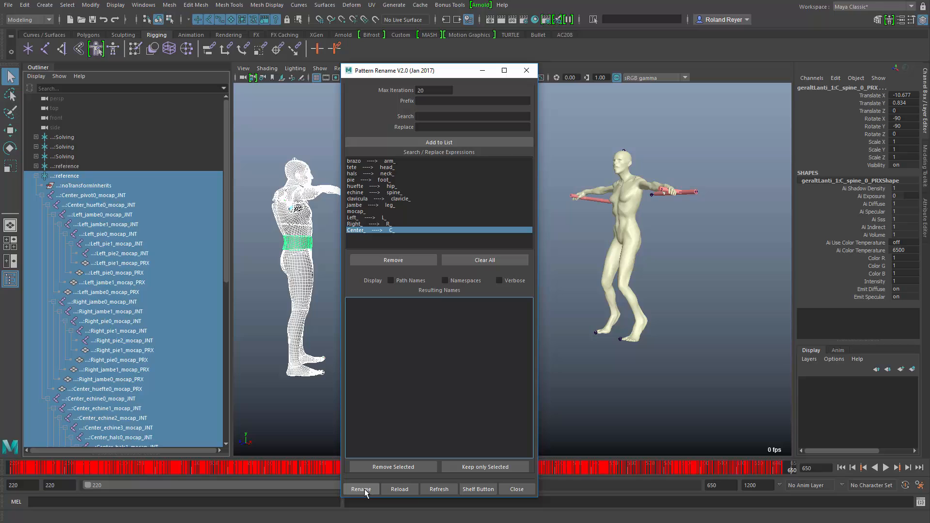
Inspect the renamed pivot, hip and left leg joints, and collapse their reference hierarchy
{"action": "left_click", "coordinate": [78, 196]}
{"action": "left_click", "coordinate": [90, 206]}
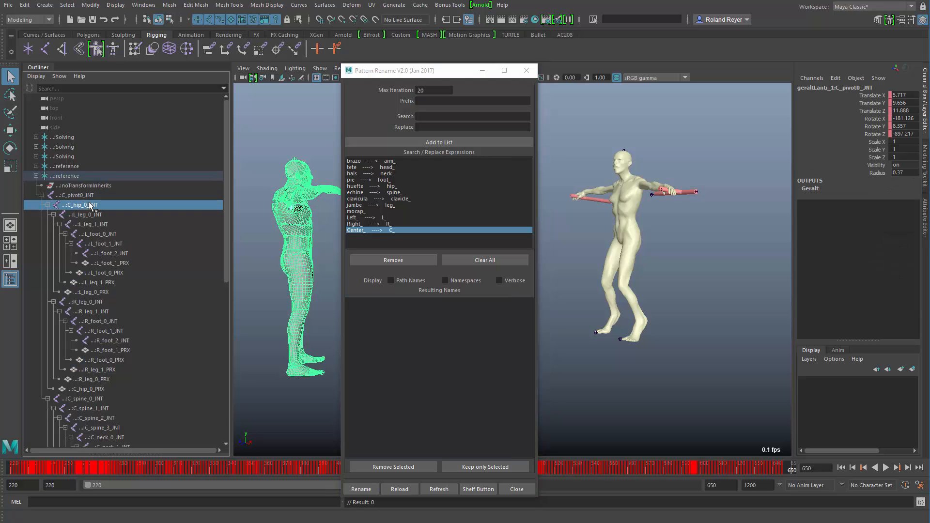
{"action": "left_click", "coordinate": [86, 215]}
{"action": "left_click", "coordinate": [103, 224]}
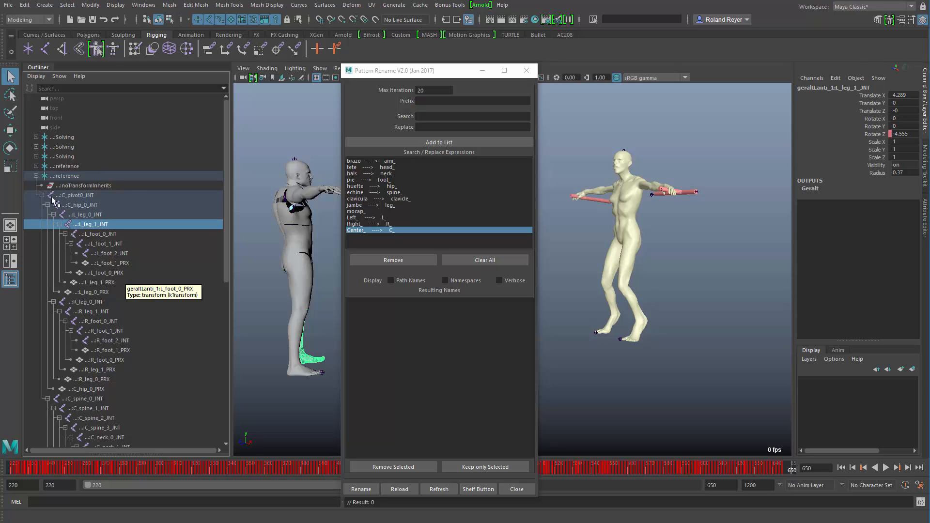
{"action": "left_click", "coordinate": [36, 176]}
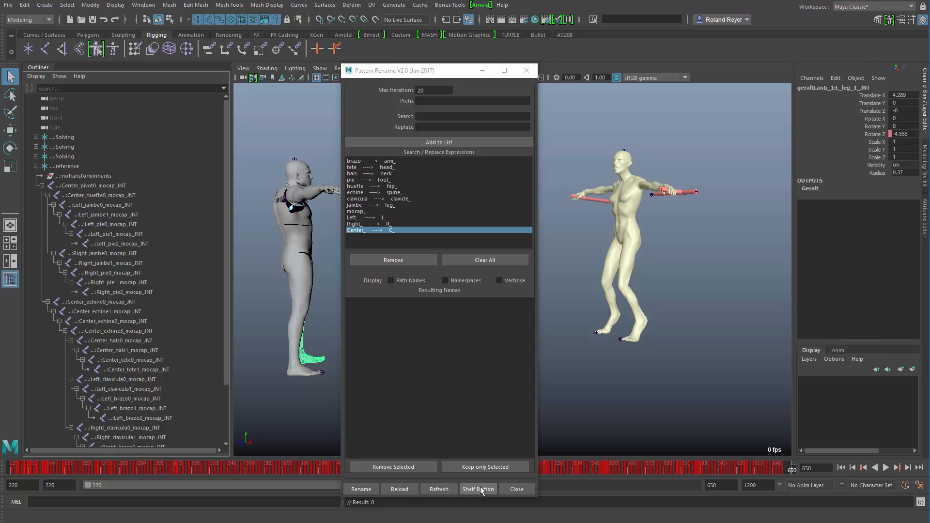
Save the expressions as a shelf button with the help text "SKEL english names, short left&right&center"
{"action": "left_click", "coordinate": [479, 489]}
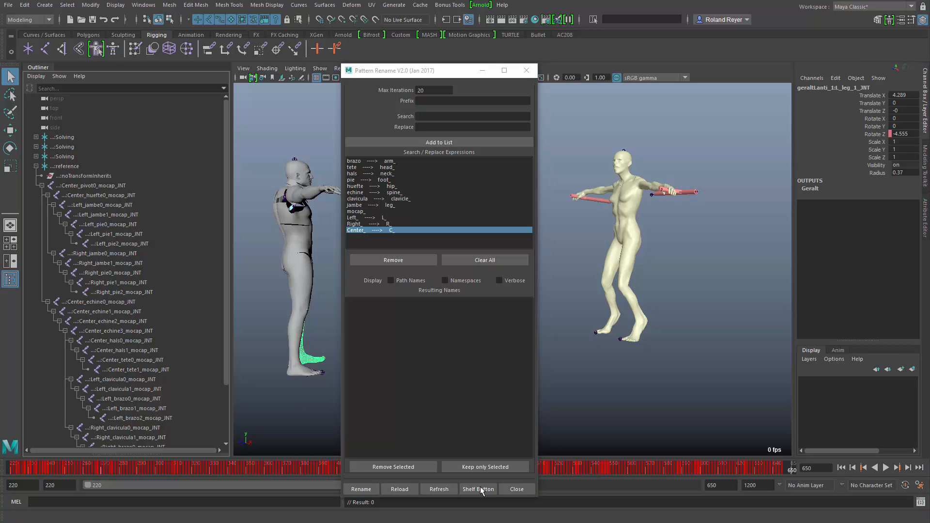
{"action": "left_click_drag", "start_coordinate": [616, 303], "coordinate": [415, 92]}
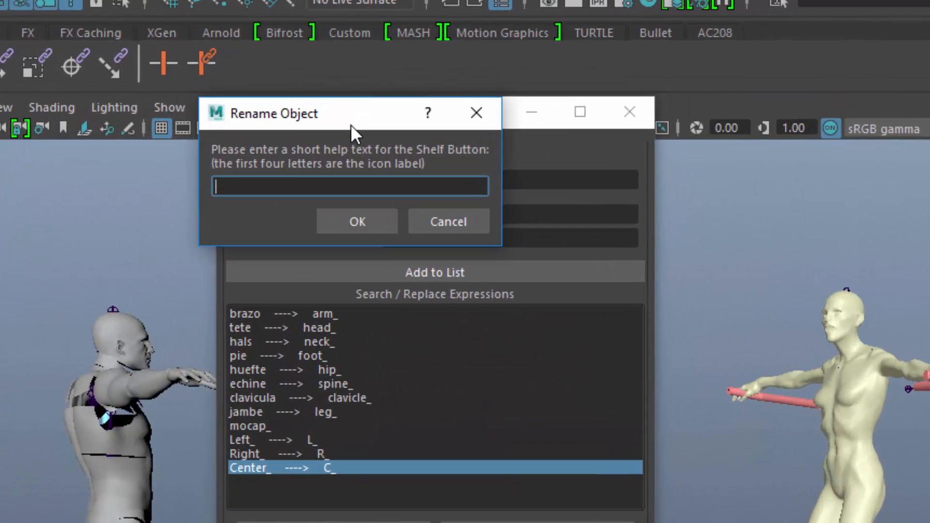
{"action": "type", "text": "SK"}
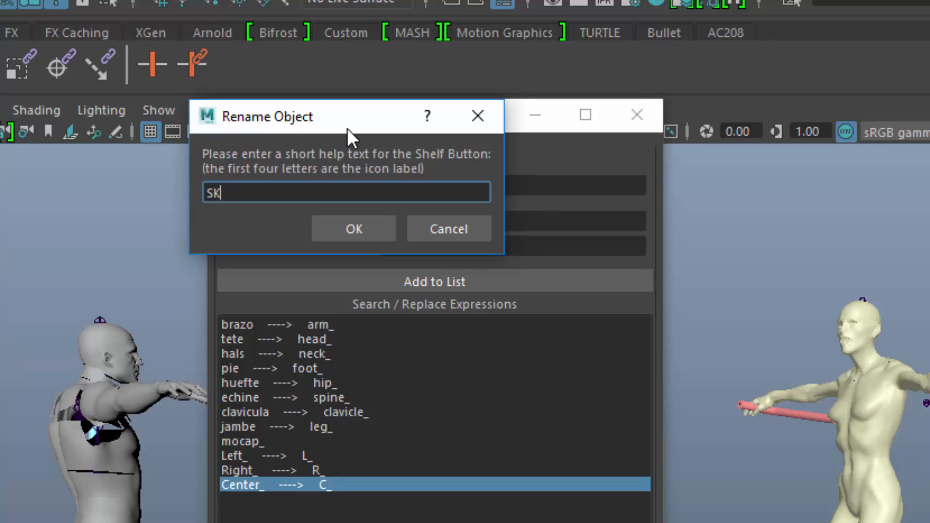
{"action": "type", "text": "EL english names, short left&right&center"}
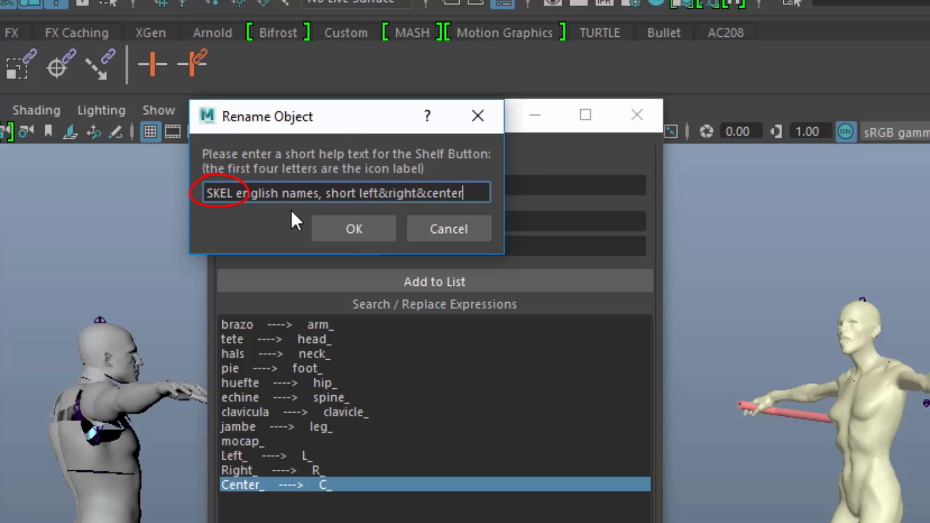
{"action": "left_click", "coordinate": [354, 228]}
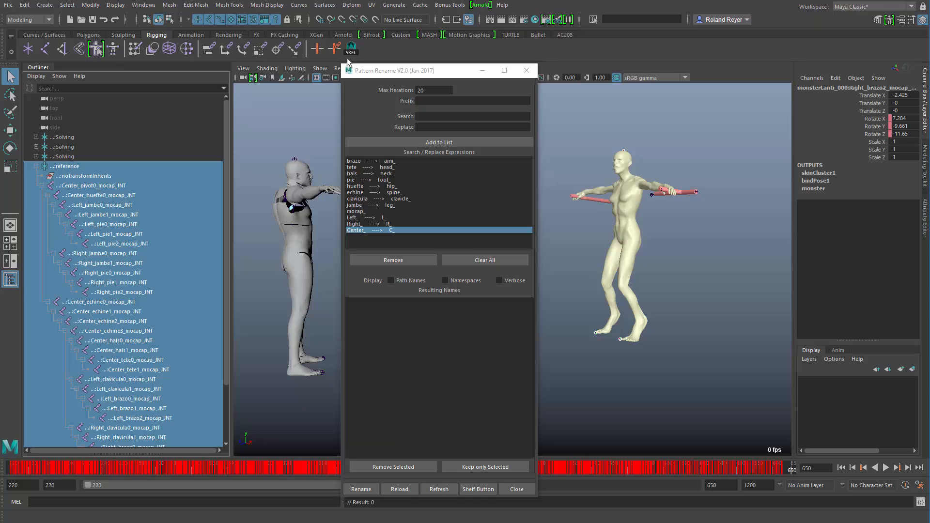
Rename the other reference hierarchy using the SKEL shelf button and load its stored expressions into Pattern Rename
{"action": "left_click", "coordinate": [351, 48]}
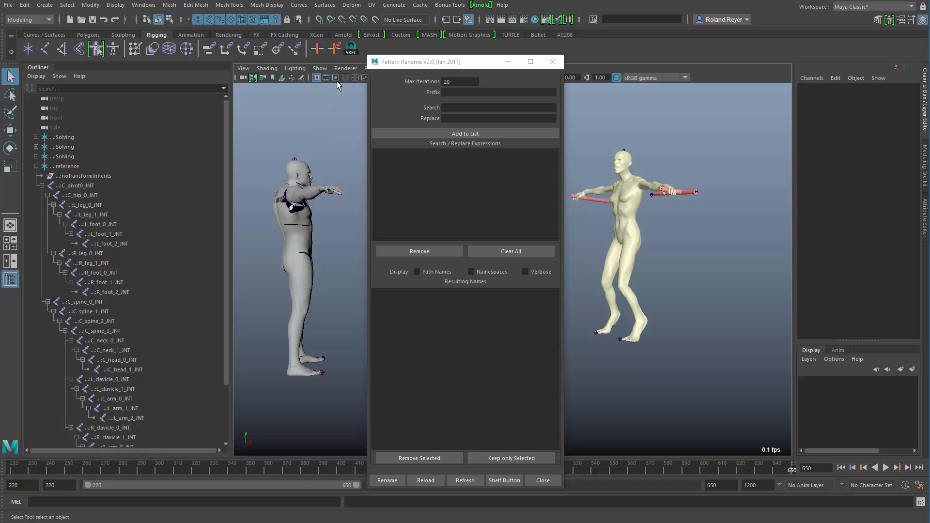
{"action": "left_click", "coordinate": [351, 49]}
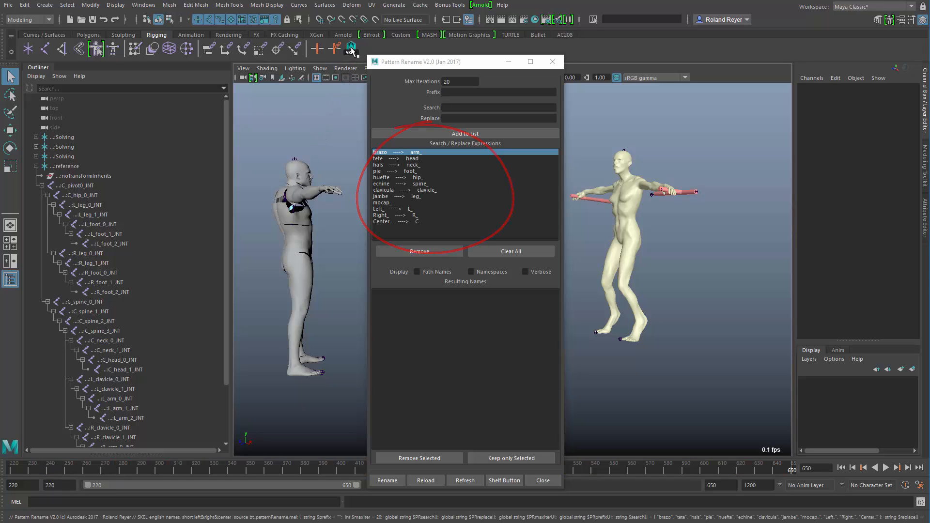